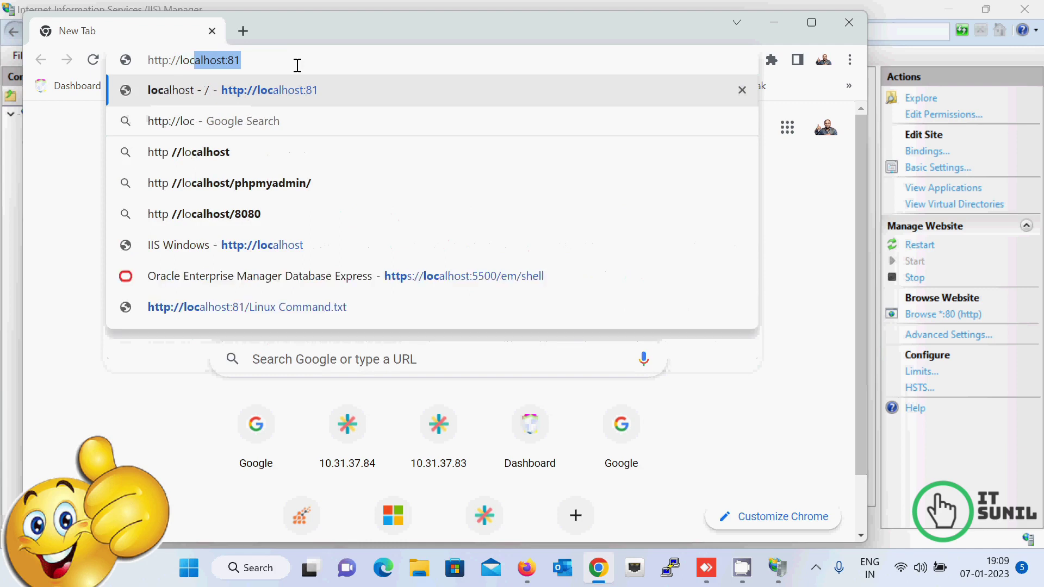
{"action": "type", "text": "calhost"}
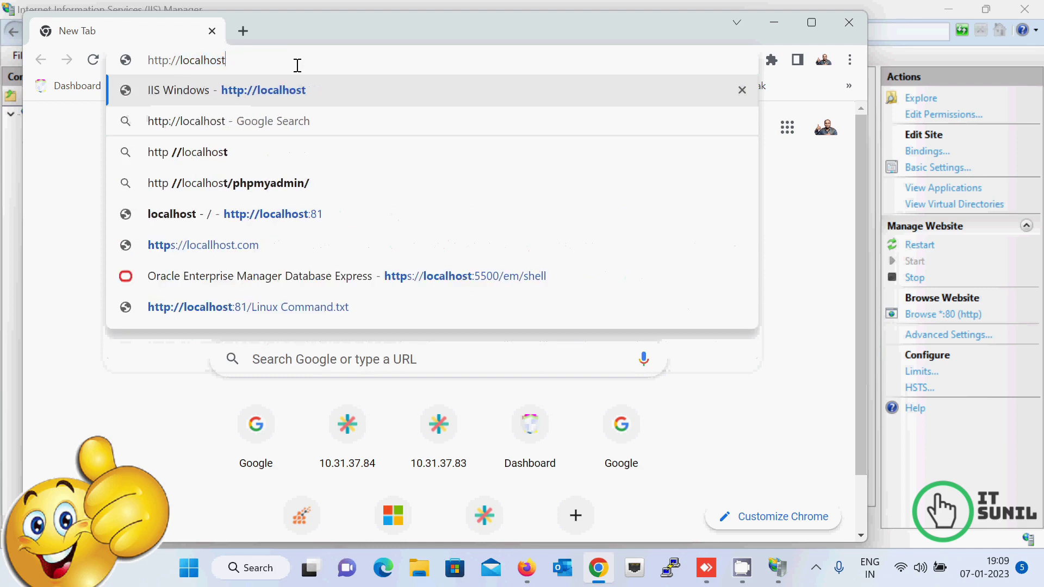
{"action": "key", "text": "Return"}
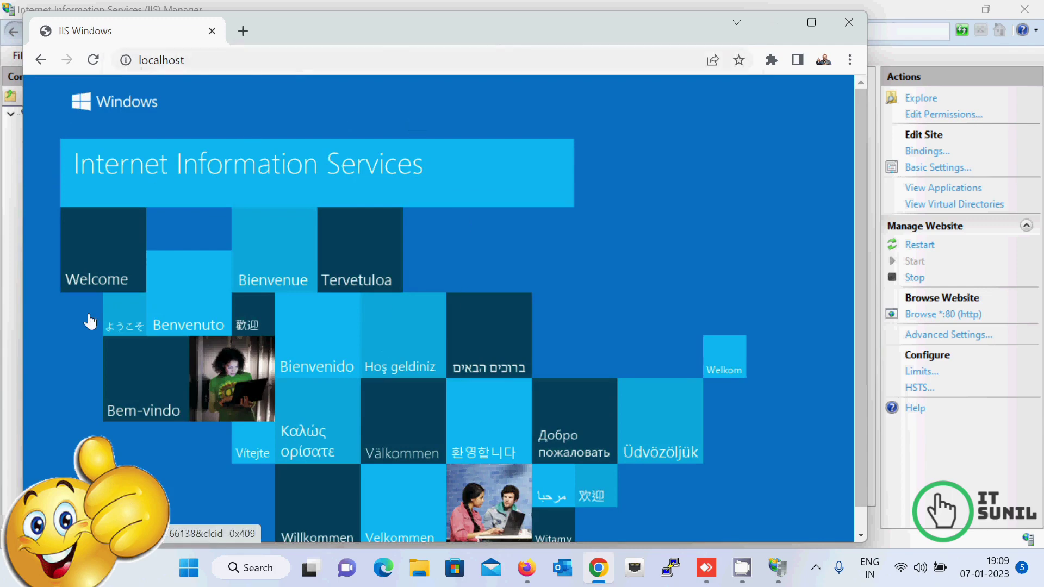
{"action": "scroll", "coordinate": [570, 280], "scroll_direction": "down", "scroll_amount": 1}
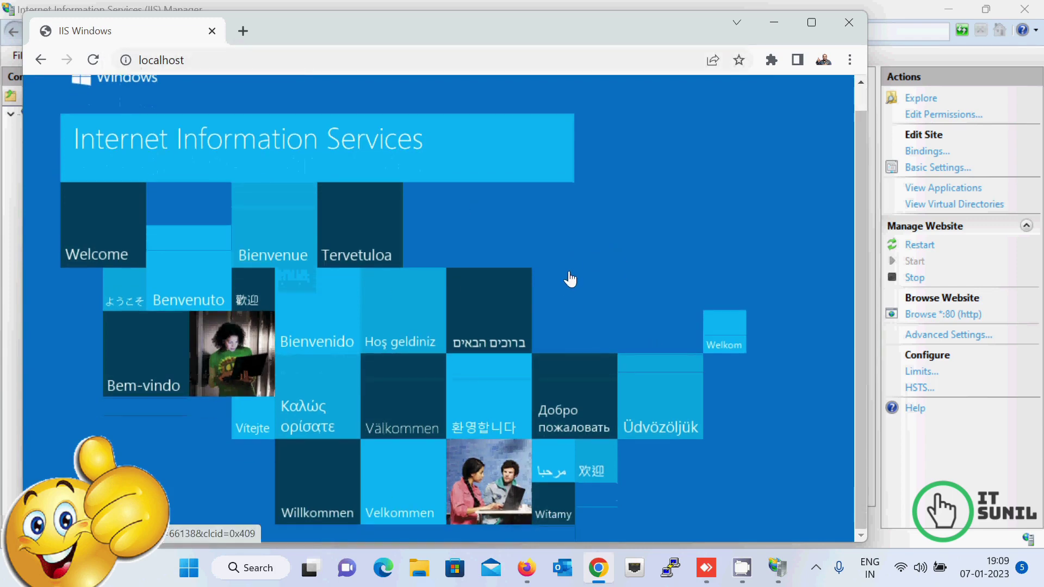
{"action": "scroll", "coordinate": [569, 279], "scroll_direction": "up", "scroll_amount": 1}
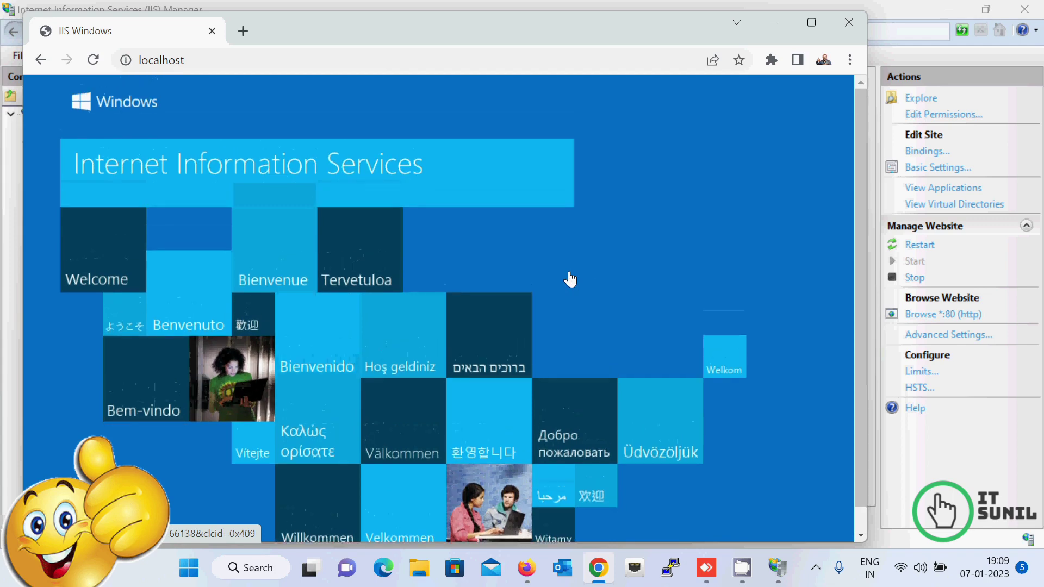
{"action": "left_click", "coordinate": [774, 23]}
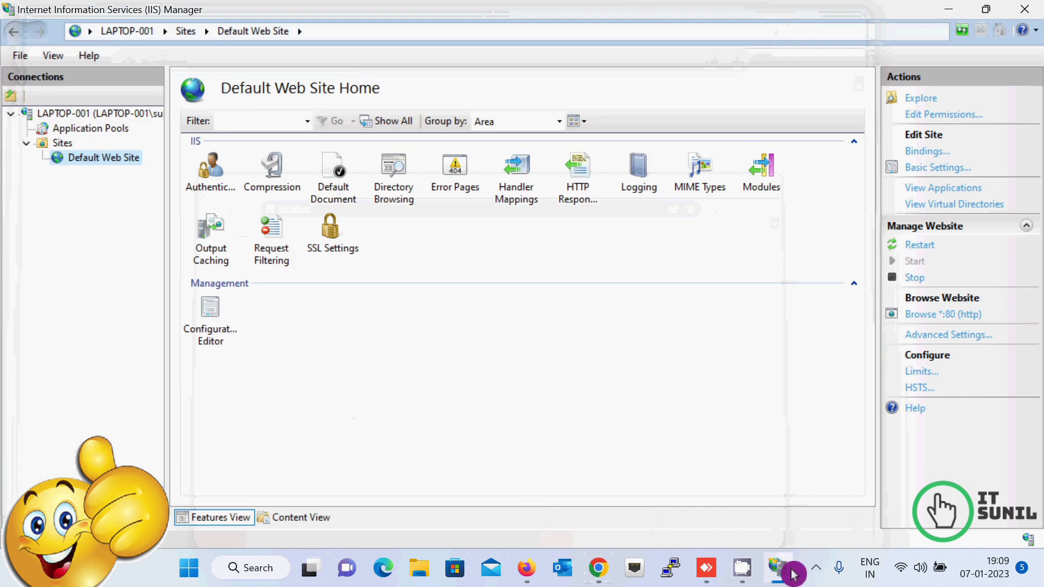
{"action": "mouse_move", "coordinate": [784, 570]}
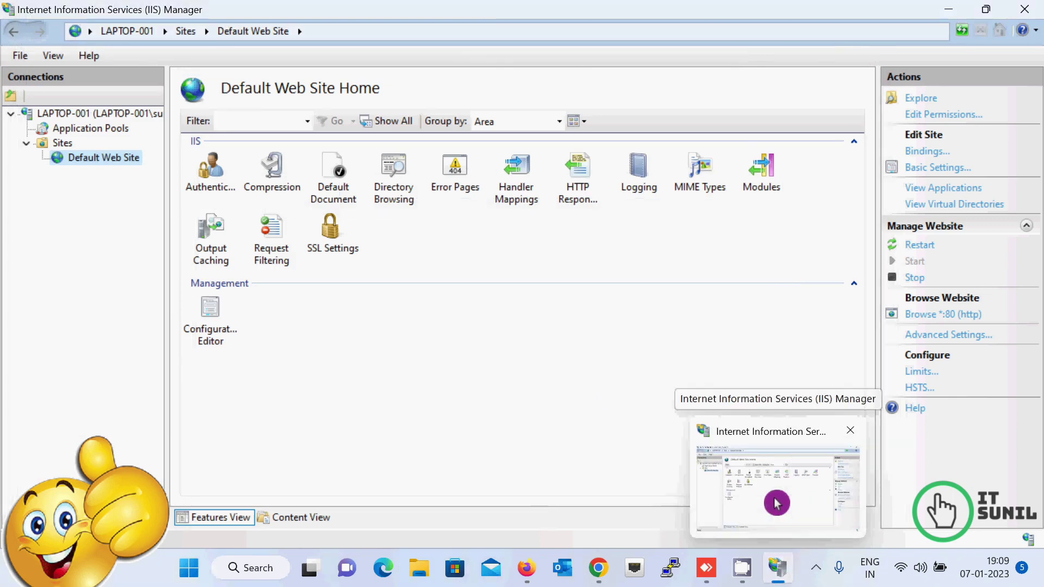
{"action": "mouse_move", "coordinate": [606, 569]}
{"action": "left_click", "coordinate": [591, 492]}
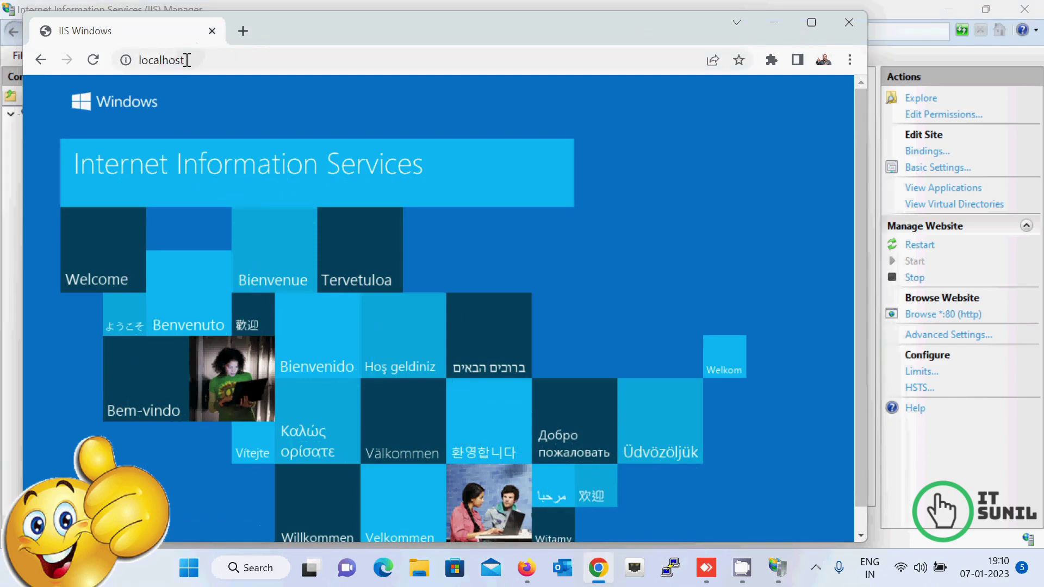
{"action": "left_click", "coordinate": [782, 30]}
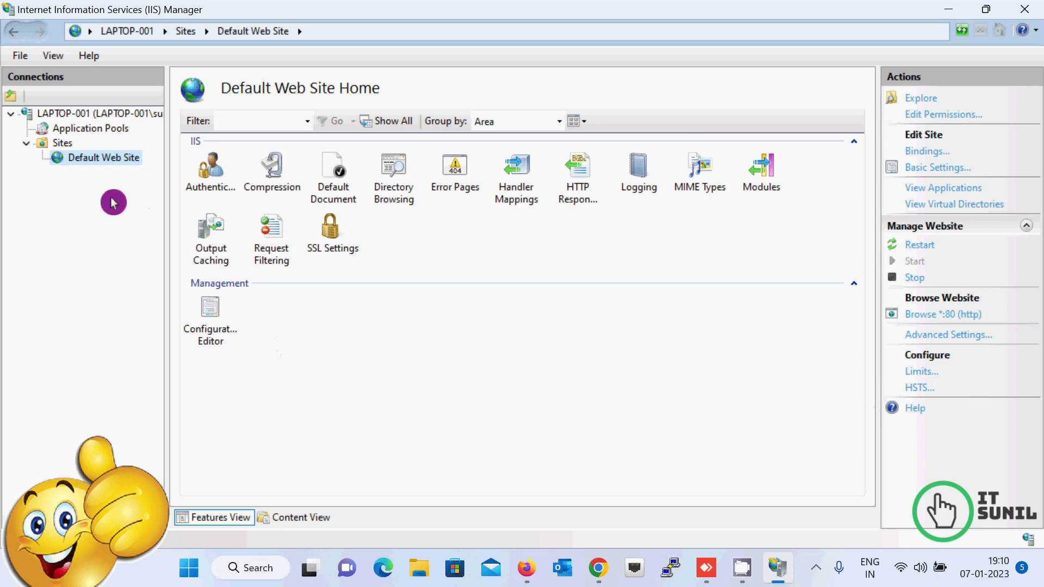
Start adding a new website under Sites with the site name DEMO
{"action": "right_click", "coordinate": [65, 148]}
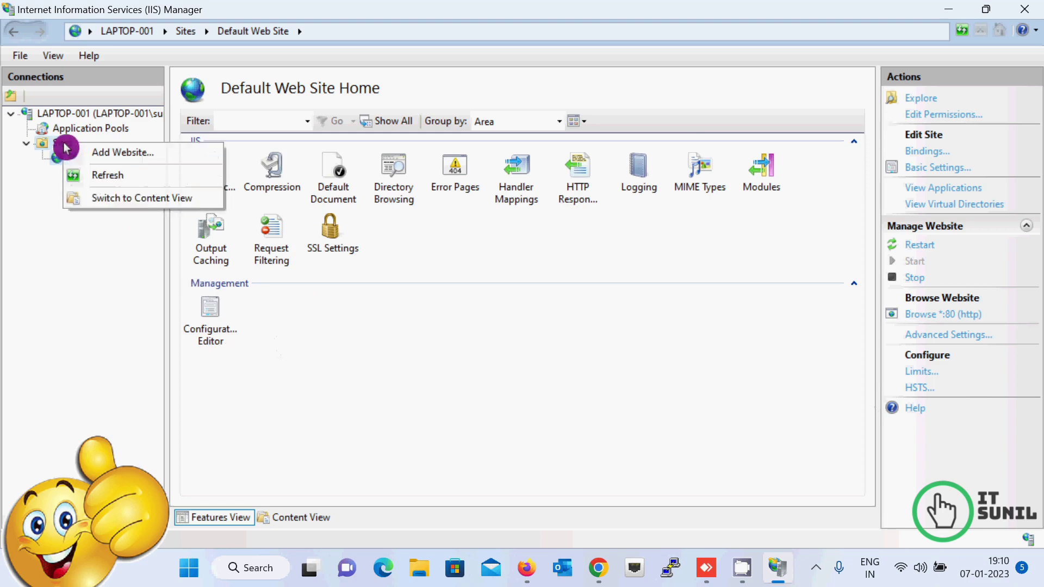
{"action": "left_click", "coordinate": [122, 152]}
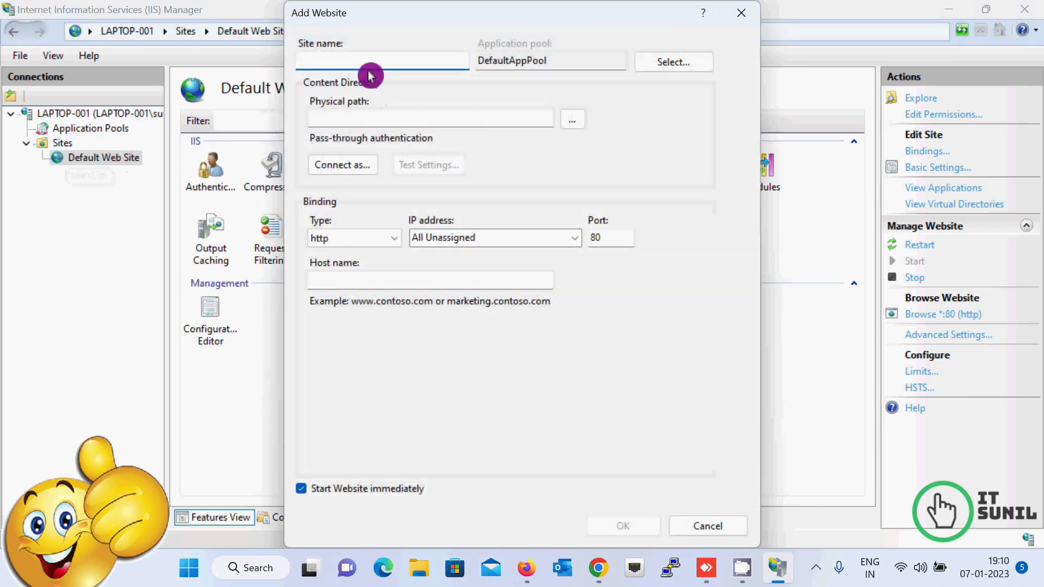
{"action": "type", "text": "DEMO"}
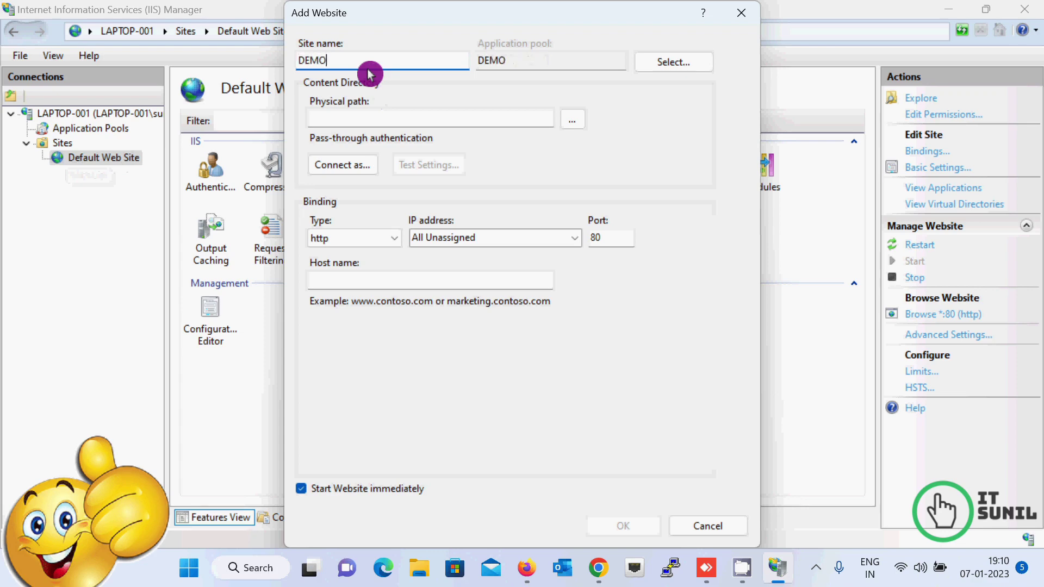
Set the new site's physical path to D:\Linux Command and its port to 81, and create the website
{"action": "left_click", "coordinate": [574, 122]}
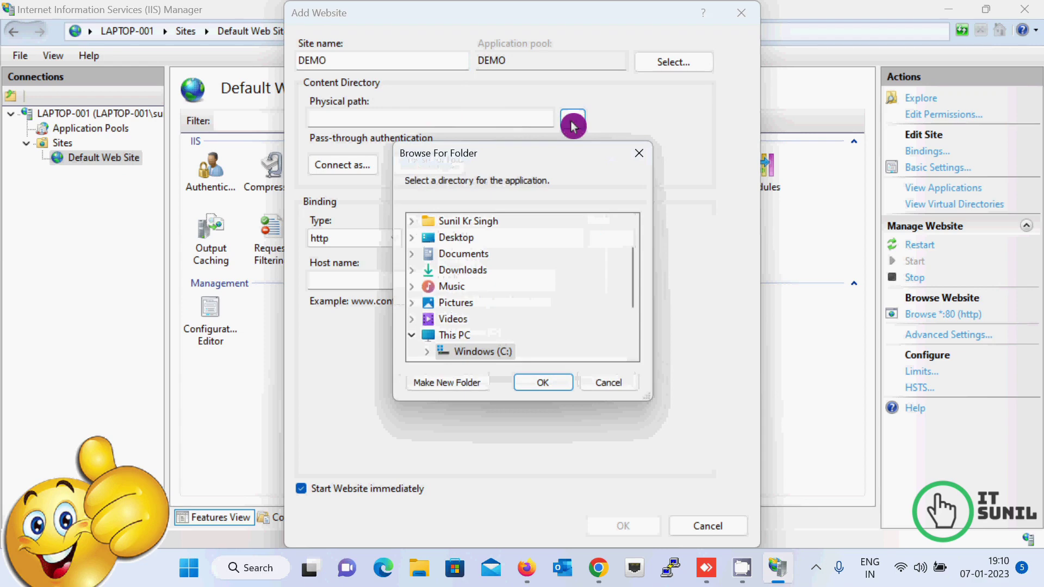
{"action": "scroll", "coordinate": [568, 307], "scroll_direction": "down", "scroll_amount": 2}
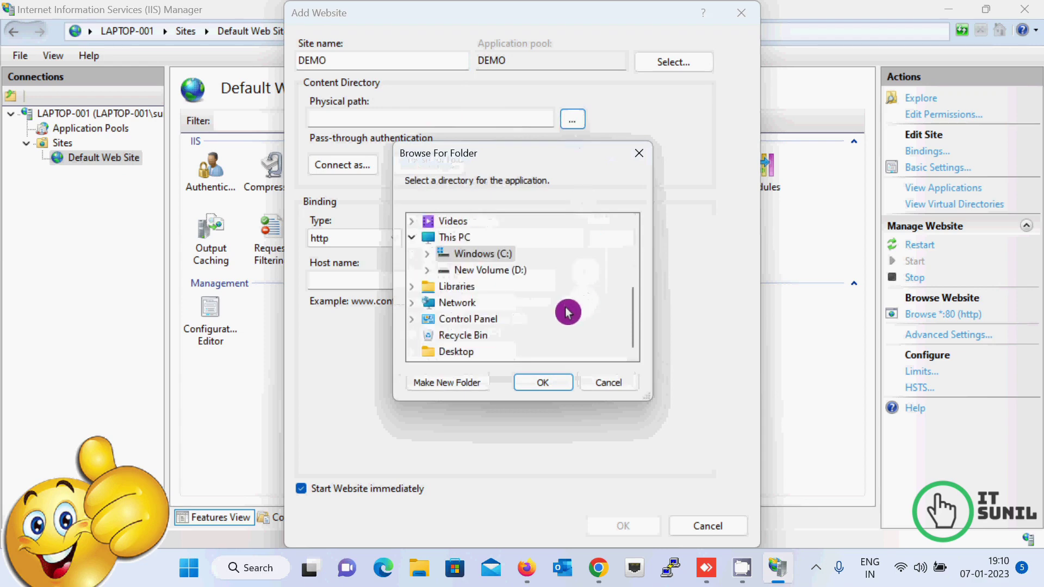
{"action": "double_click", "coordinate": [503, 272]}
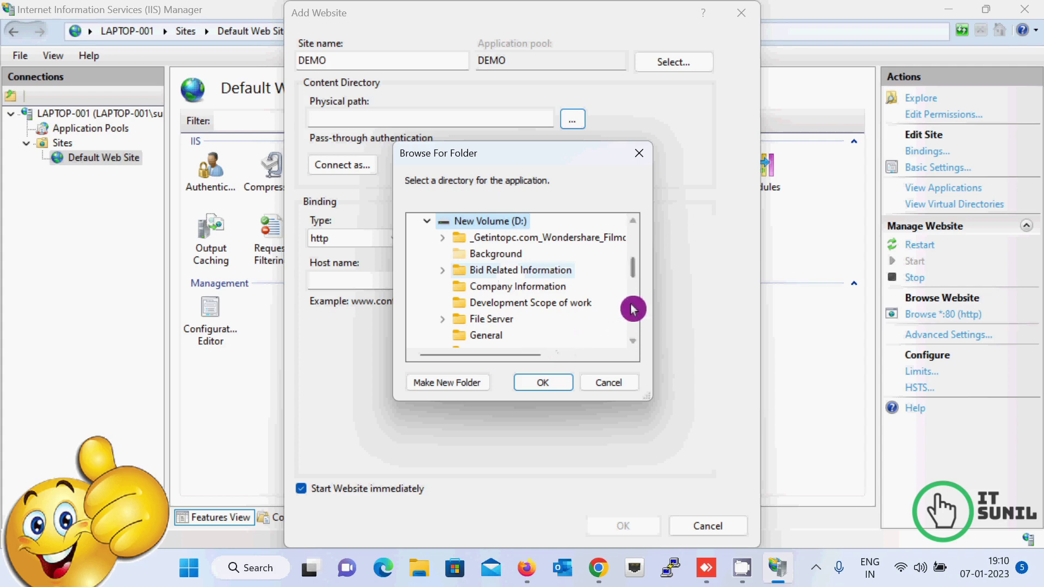
{"action": "scroll", "coordinate": [606, 323], "scroll_direction": "down", "scroll_amount": 1}
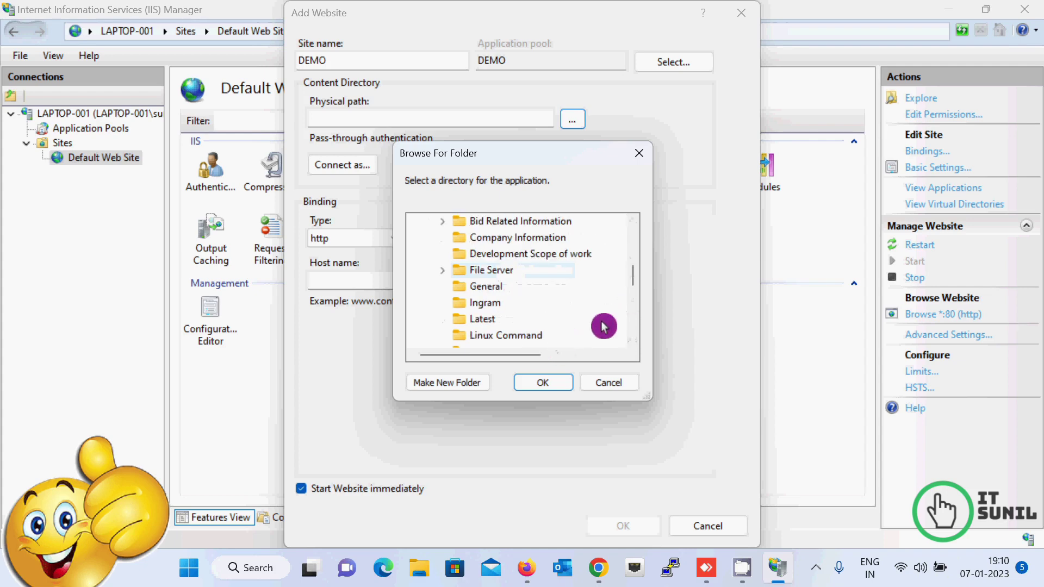
{"action": "left_click", "coordinate": [511, 336]}
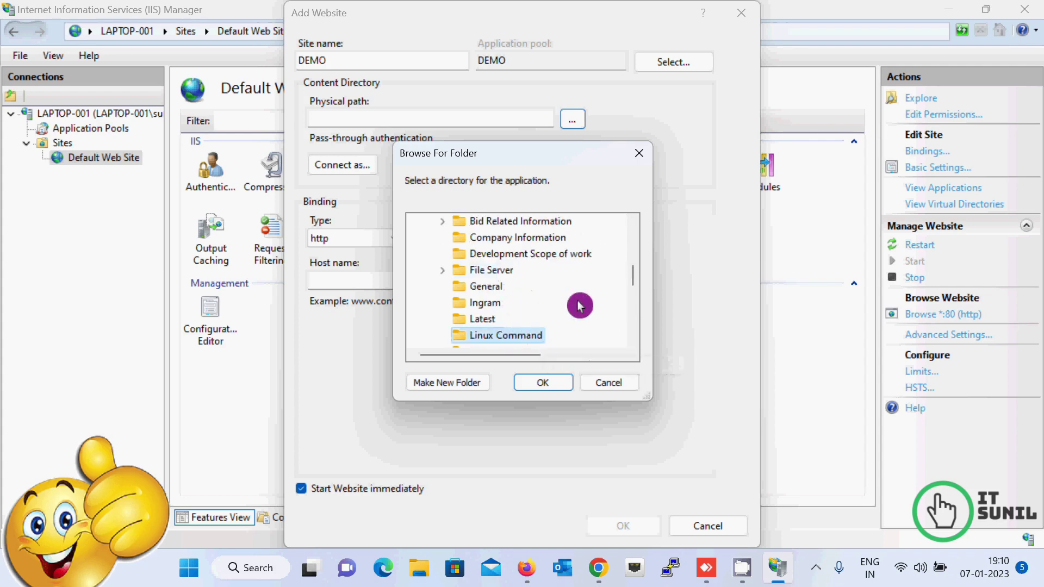
{"action": "scroll", "coordinate": [579, 306], "scroll_direction": "down", "scroll_amount": 2}
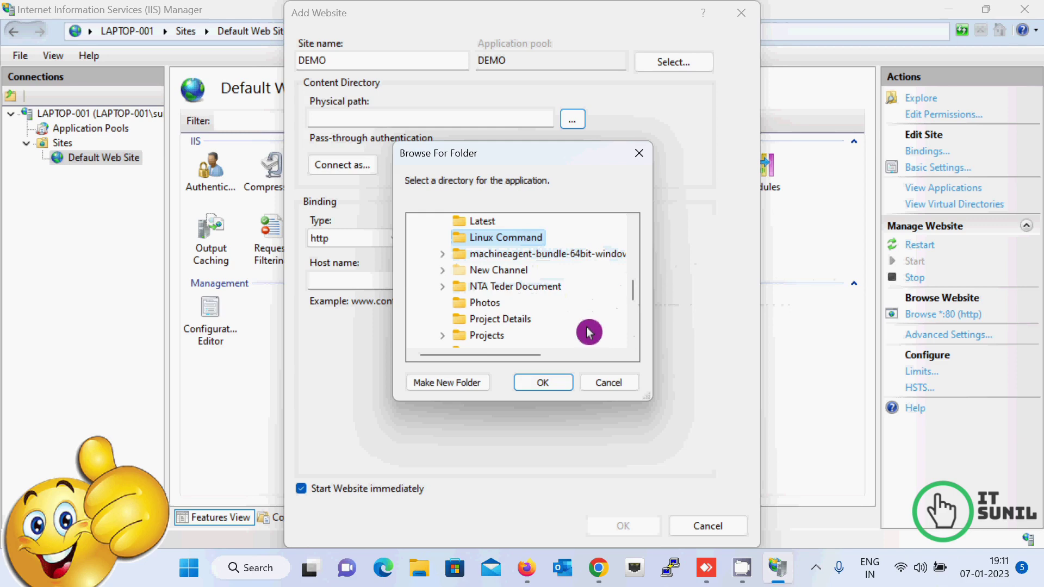
{"action": "left_click", "coordinate": [546, 384]}
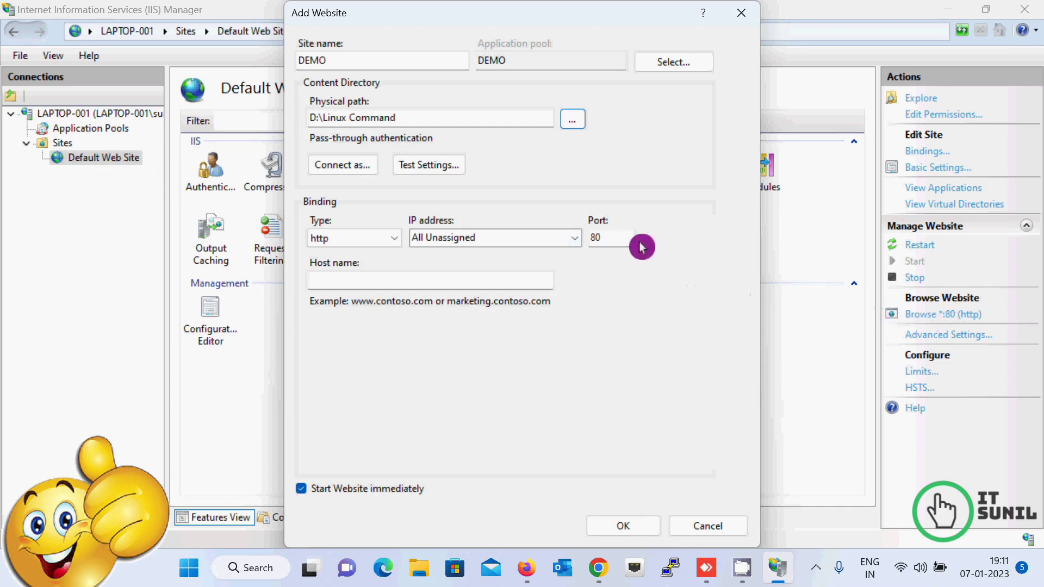
{"action": "left_click", "coordinate": [613, 243]}
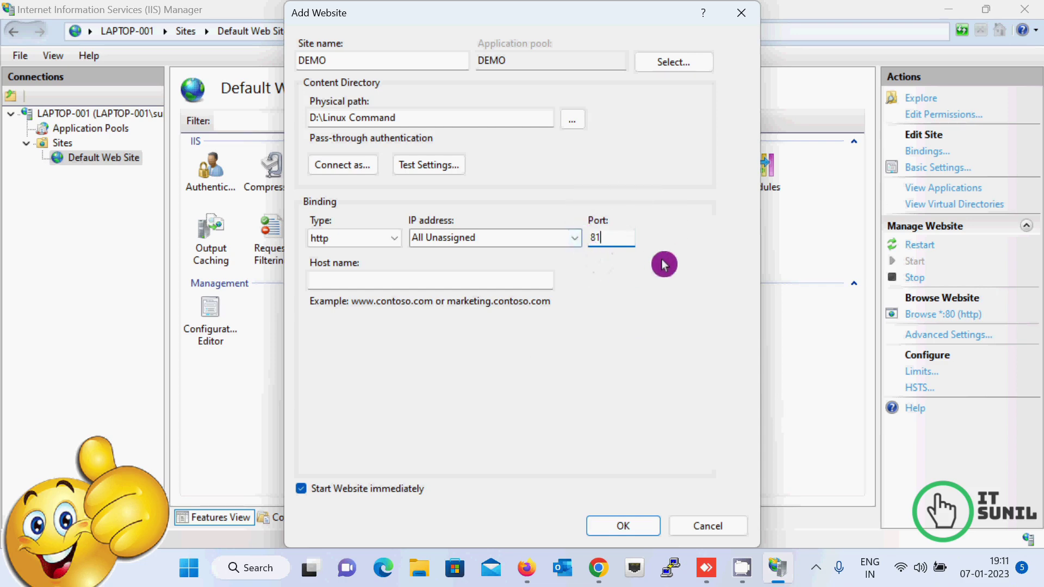
{"action": "left_click", "coordinate": [623, 527]}
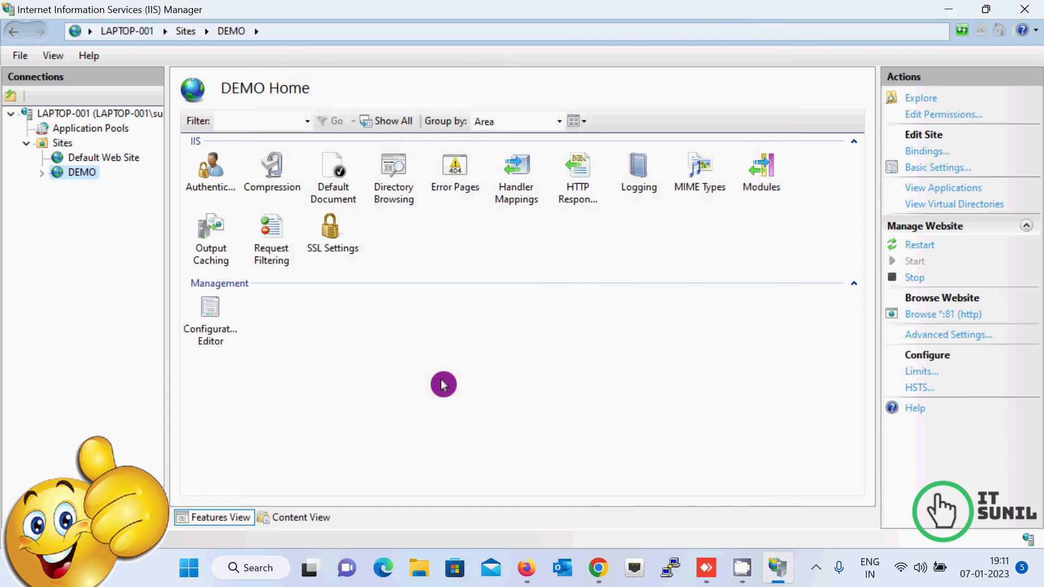
Switch to Chrome and load localhost:81 to check the new DEMO site
{"action": "left_click", "coordinate": [601, 570]}
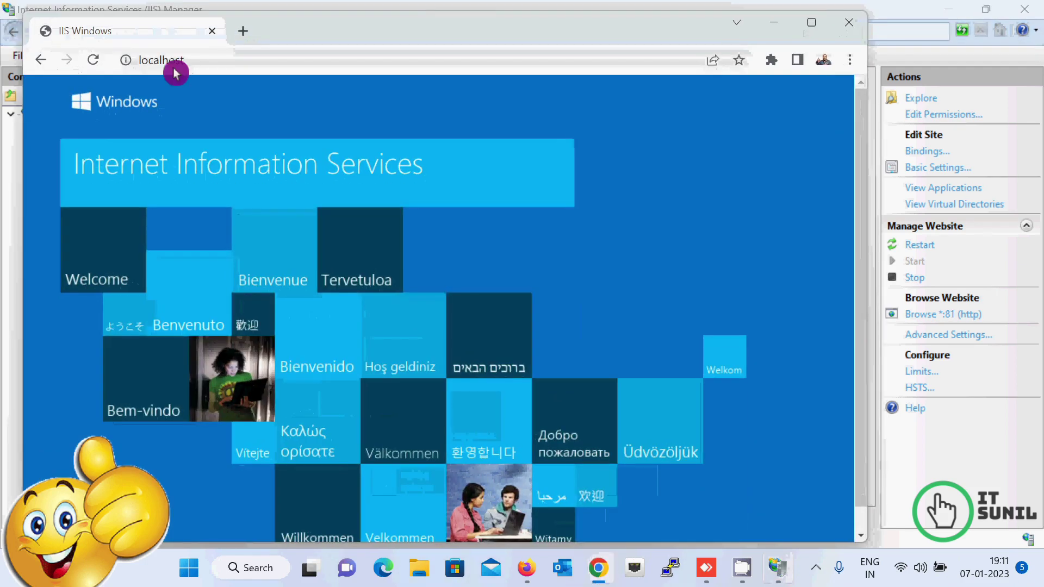
{"action": "left_click", "coordinate": [211, 61]}
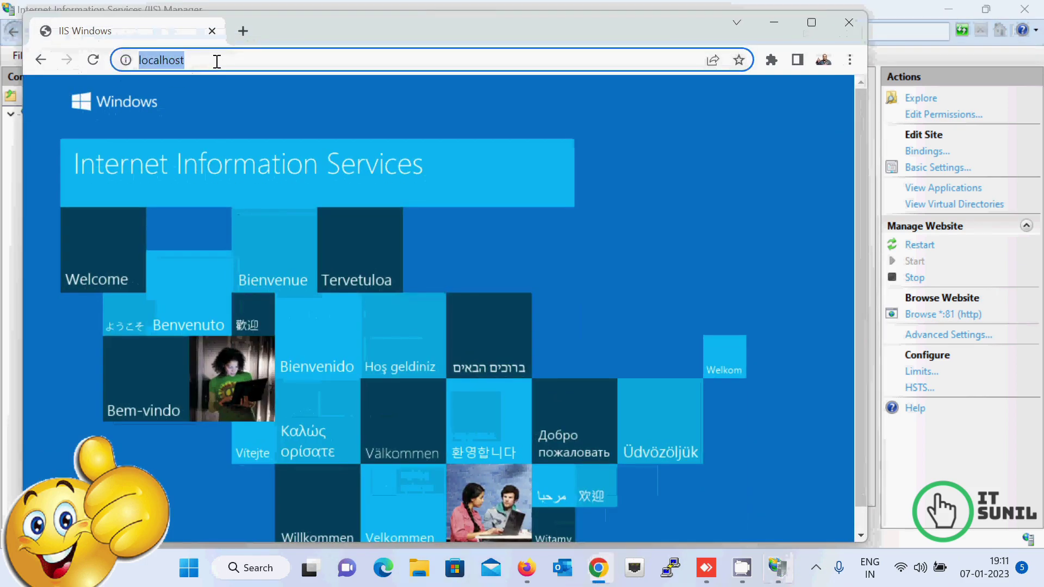
{"action": "left_click", "coordinate": [217, 62]}
{"action": "type", "text": ":81"}
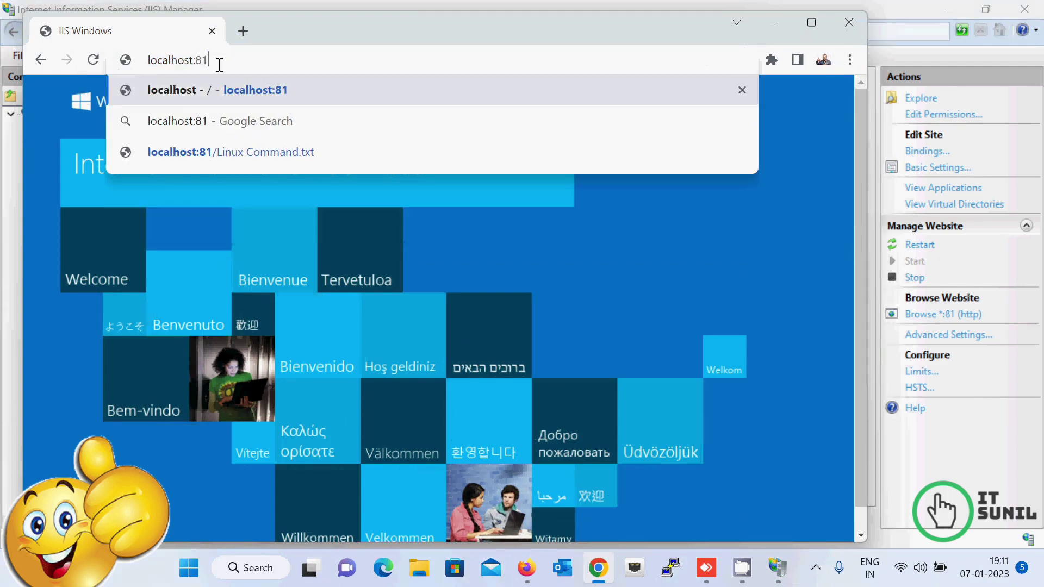
{"action": "key", "text": "Return"}
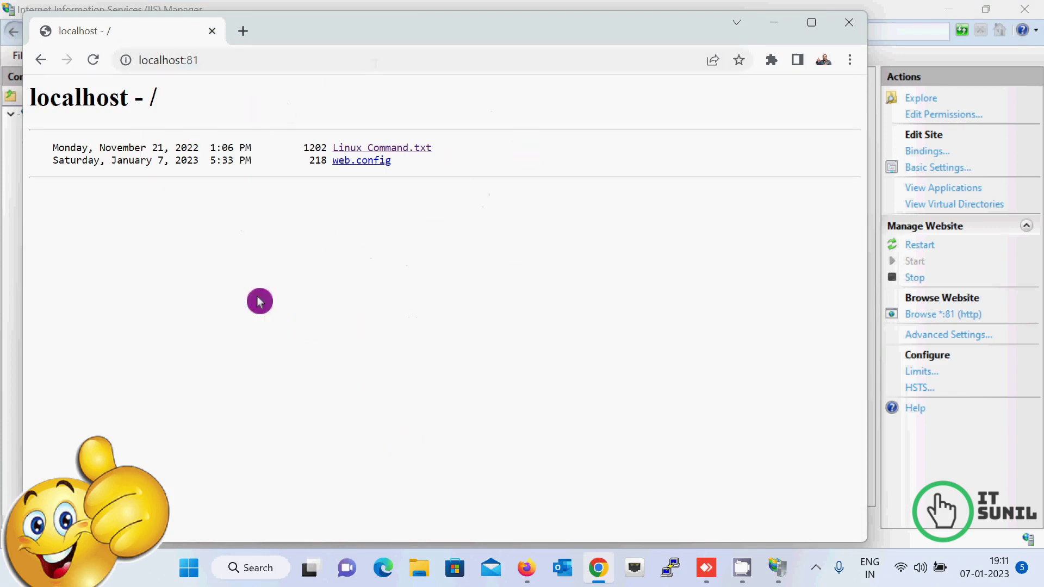
Return to IIS Manager and disable Directory Browsing for the DEMO site
{"action": "left_click", "coordinate": [788, 28]}
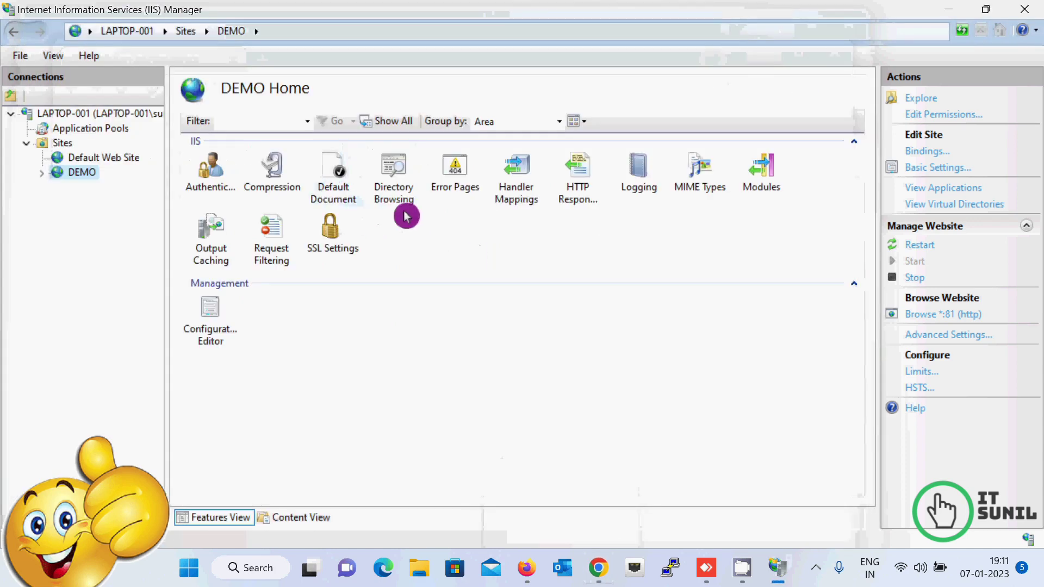
{"action": "double_click", "coordinate": [401, 188]}
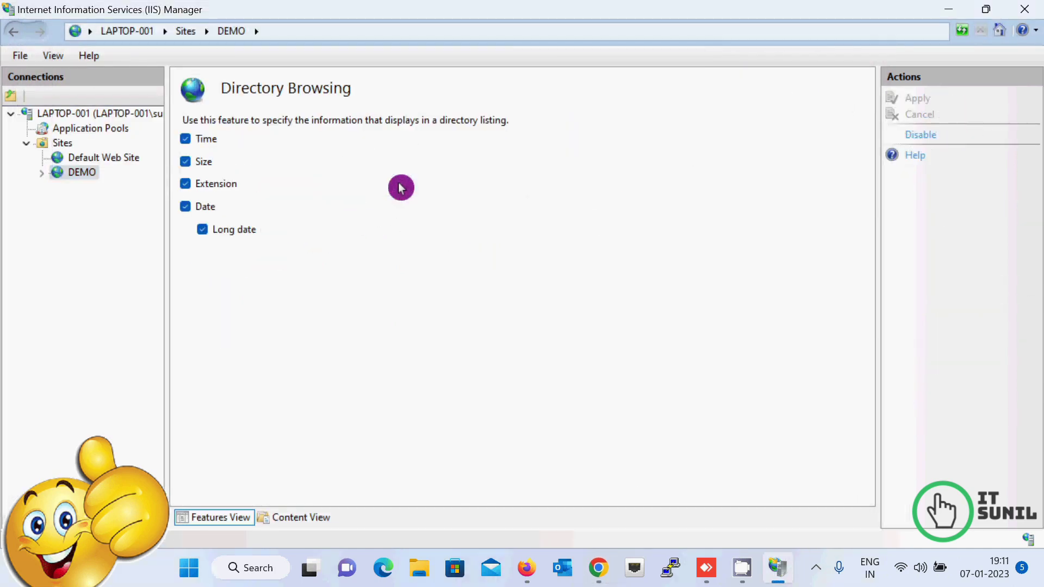
{"action": "left_click", "coordinate": [918, 142]}
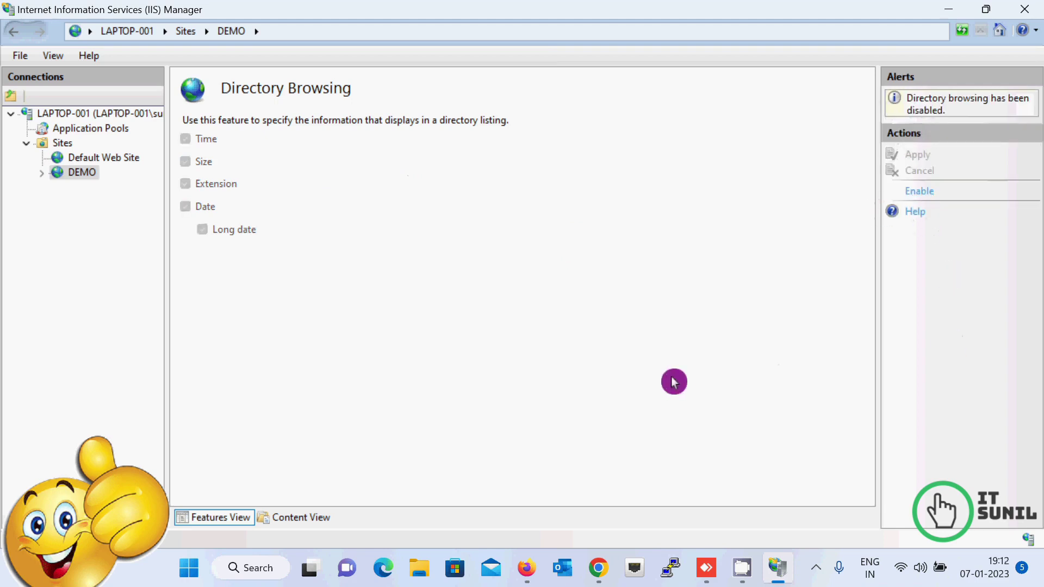
Reload localhost:81 in Chrome and read through the page the server returns
{"action": "left_click", "coordinate": [598, 568]}
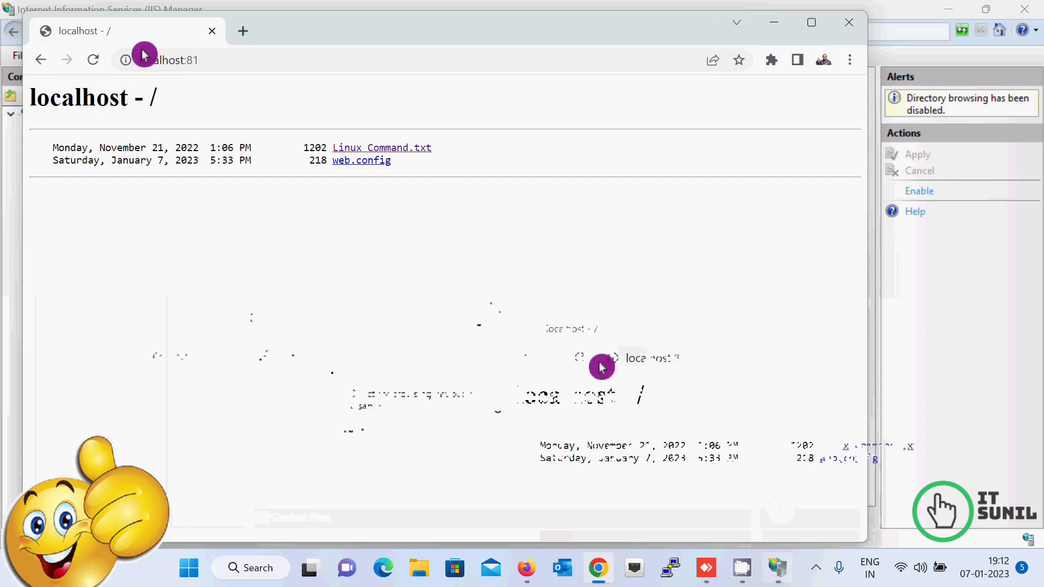
{"action": "left_click", "coordinate": [94, 60]}
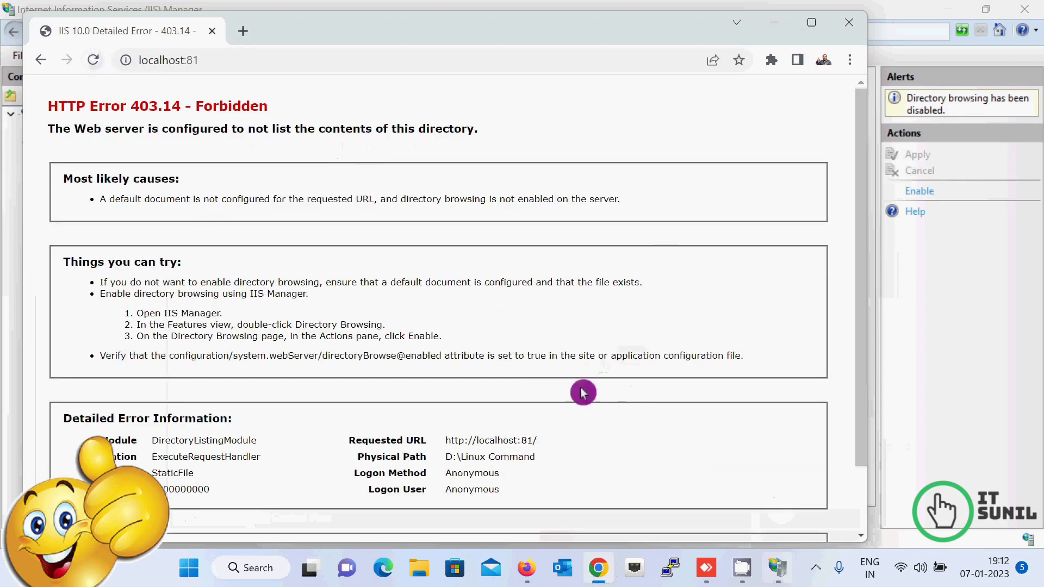
{"action": "scroll", "coordinate": [560, 270], "scroll_direction": "down", "scroll_amount": 2}
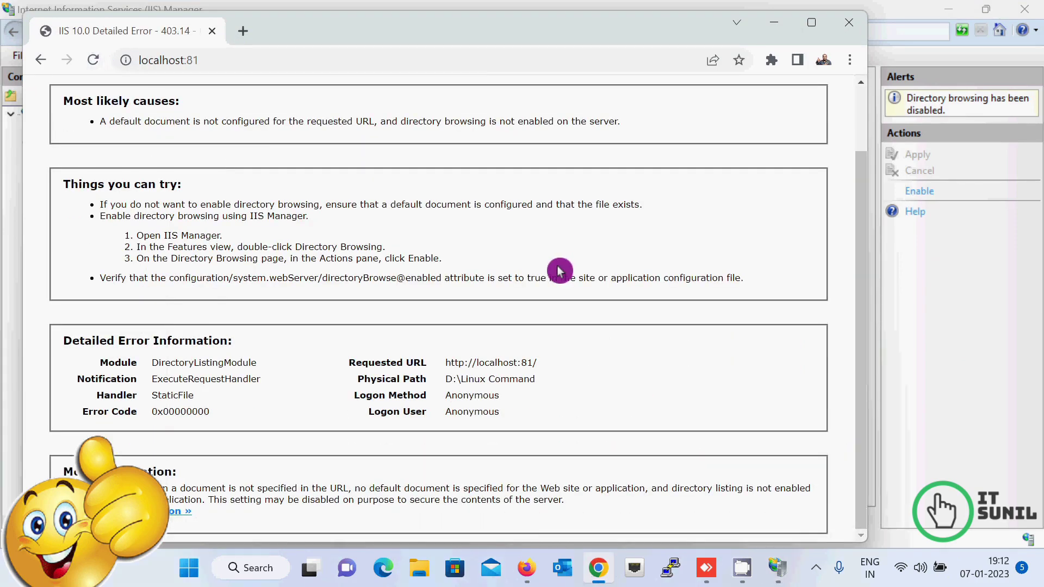
{"action": "scroll", "coordinate": [561, 271], "scroll_direction": "up", "scroll_amount": 2}
{"action": "scroll", "coordinate": [560, 270], "scroll_direction": "down", "scroll_amount": 2}
{"action": "scroll", "coordinate": [558, 270], "scroll_direction": "up", "scroll_amount": 2}
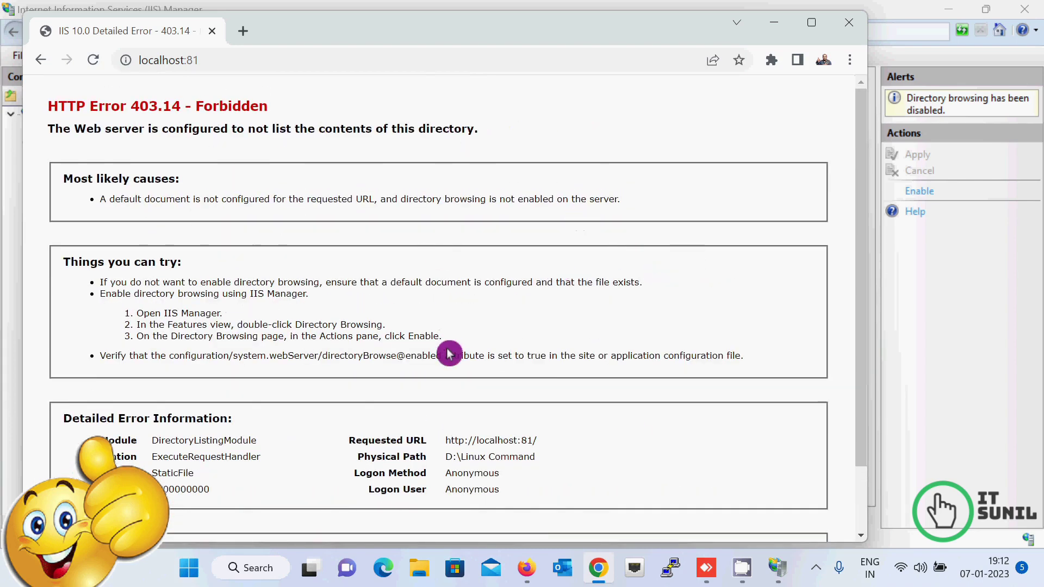
Enable Directory Browsing for the DEMO site in IIS Manager, and open Linux Command.txt from the reloaded localhost:81 page in Chrome
{"action": "left_click", "coordinate": [922, 194]}
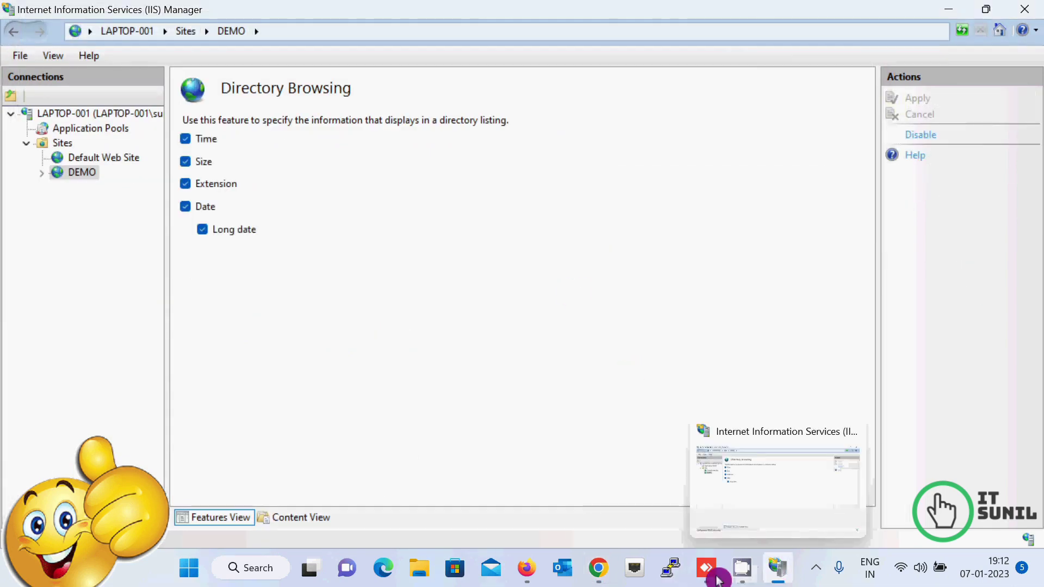
{"action": "mouse_move", "coordinate": [598, 568]}
{"action": "left_click", "coordinate": [638, 484]}
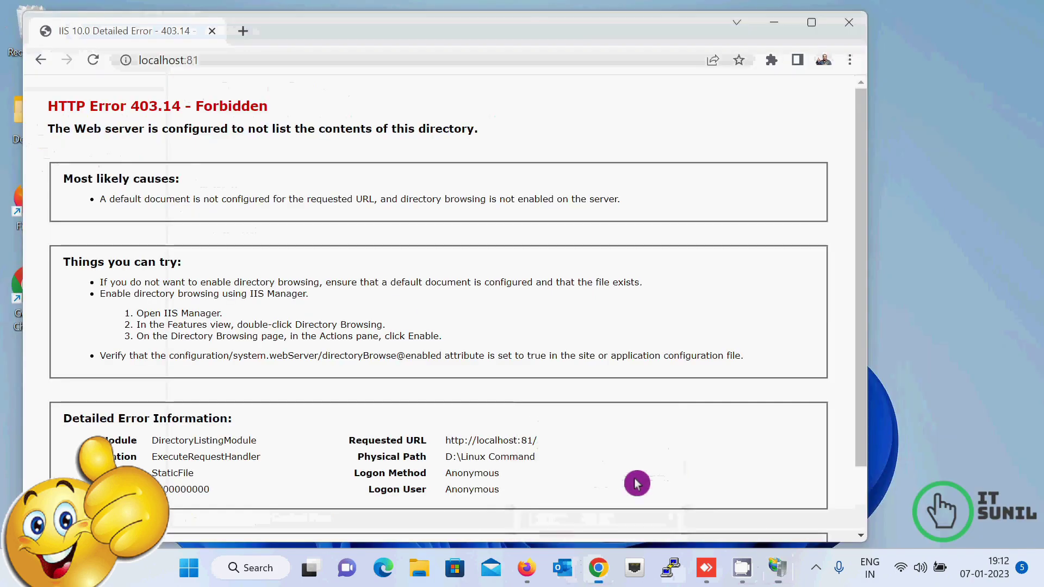
{"action": "left_click", "coordinate": [93, 60]}
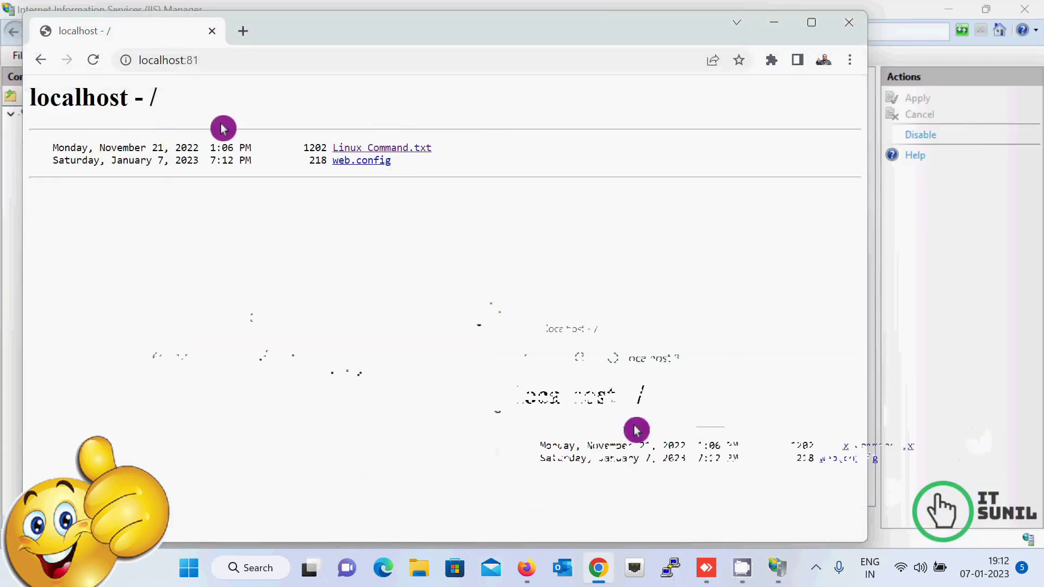
{"action": "left_click", "coordinate": [374, 149]}
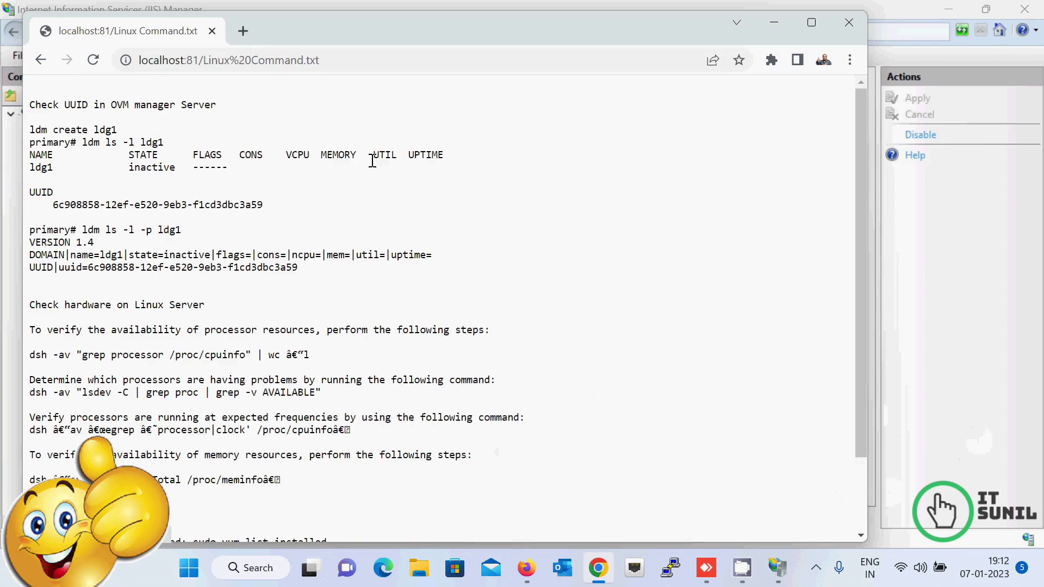
Skim Linux Command.txt, return to the localhost:81 directory listing and check the link options for that file
{"action": "scroll", "coordinate": [440, 273], "scroll_direction": "down", "scroll_amount": 2}
{"action": "scroll", "coordinate": [441, 273], "scroll_direction": "up", "scroll_amount": 3}
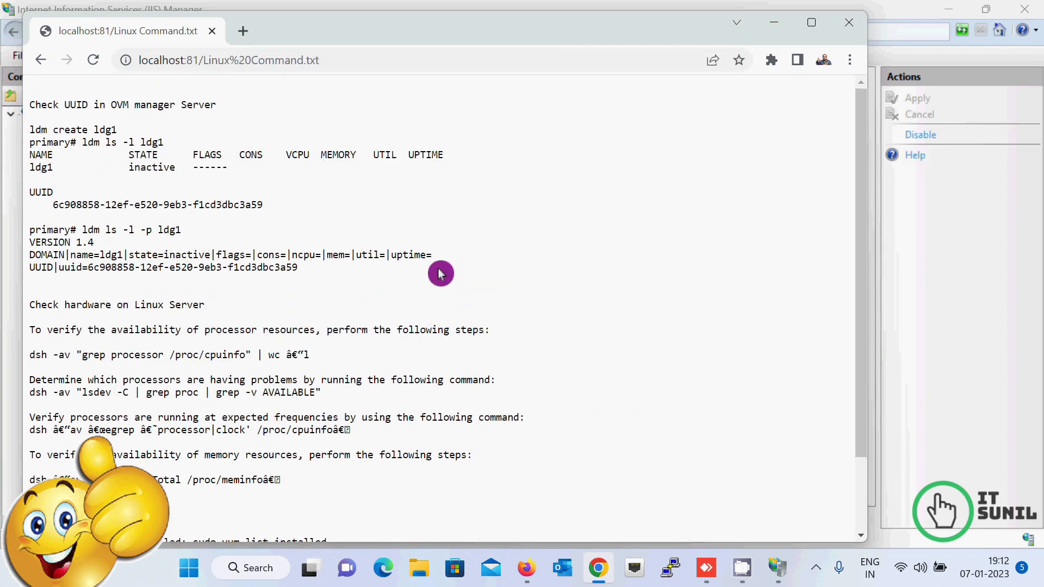
{"action": "left_click", "coordinate": [43, 63]}
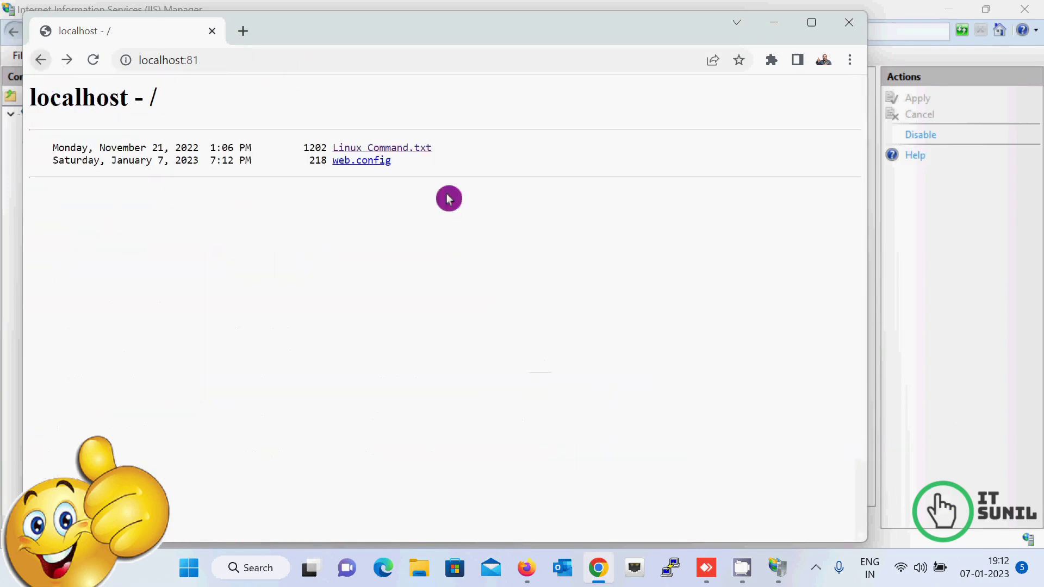
{"action": "right_click", "coordinate": [386, 149]}
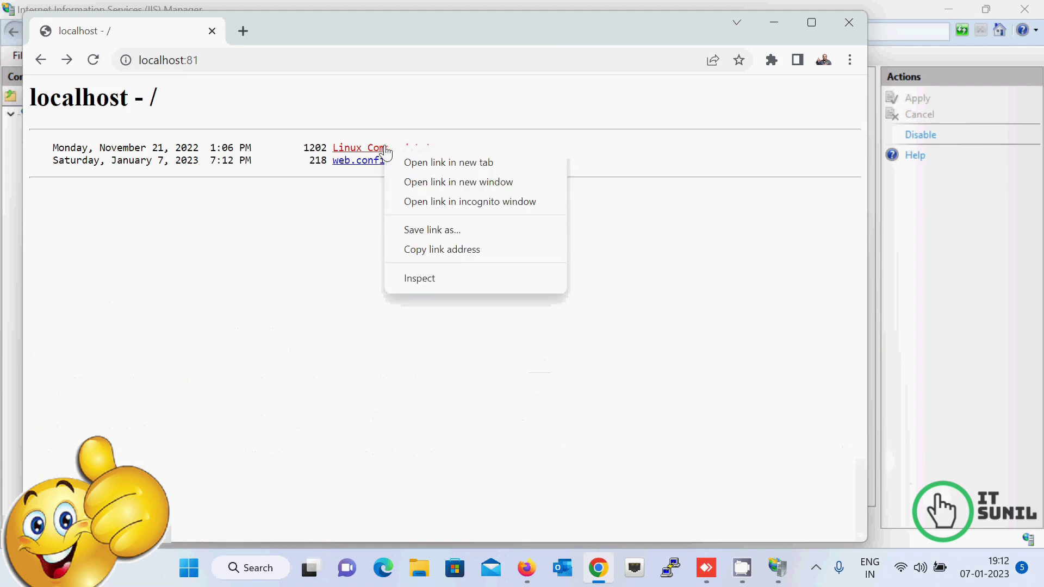
{"action": "left_click", "coordinate": [260, 362]}
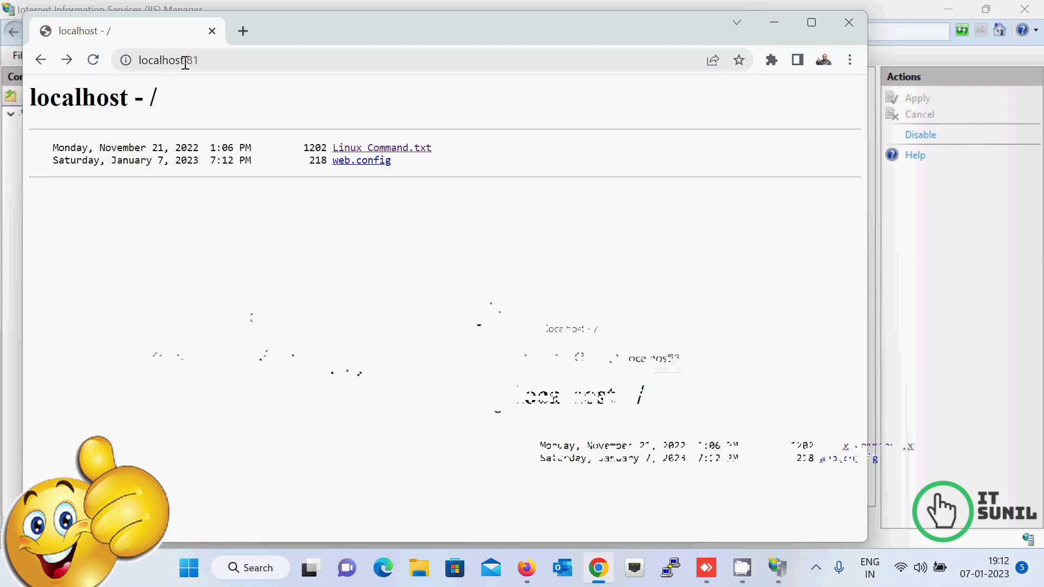
Select the localhost part of the browser address, and run ipconfig in Command Prompt to copy the WiFi adapter's IPv4 address
{"action": "left_click_drag", "start_coordinate": [185, 61], "coordinate": [135, 64]}
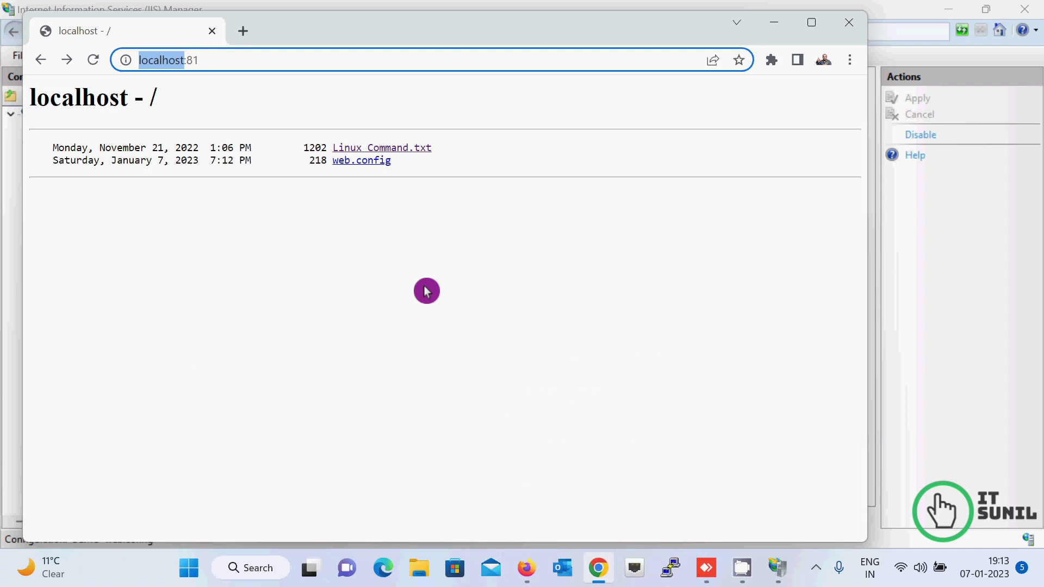
{"action": "key", "text": "super+r"}
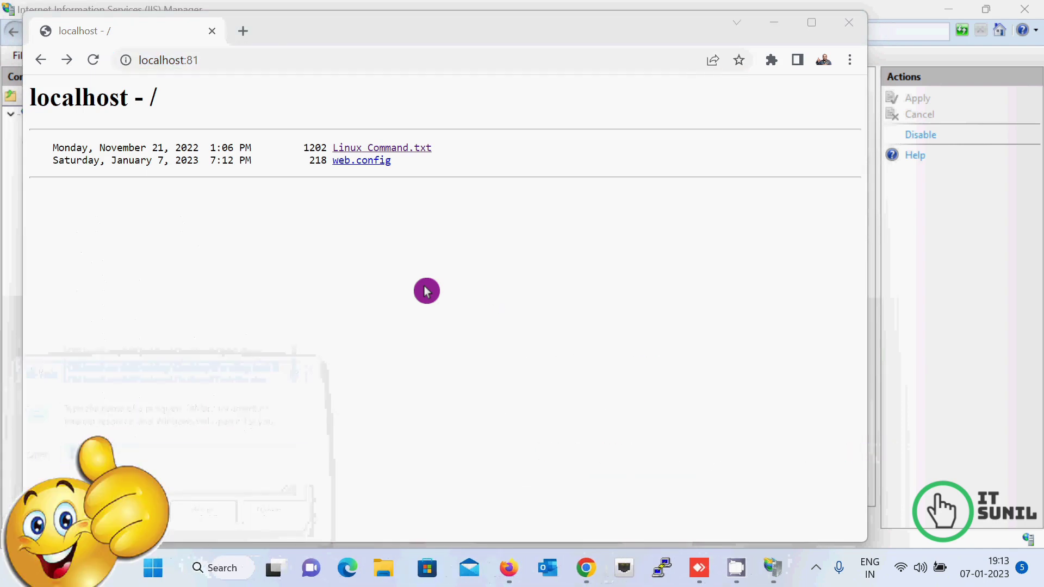
{"action": "type", "text": "ip"}
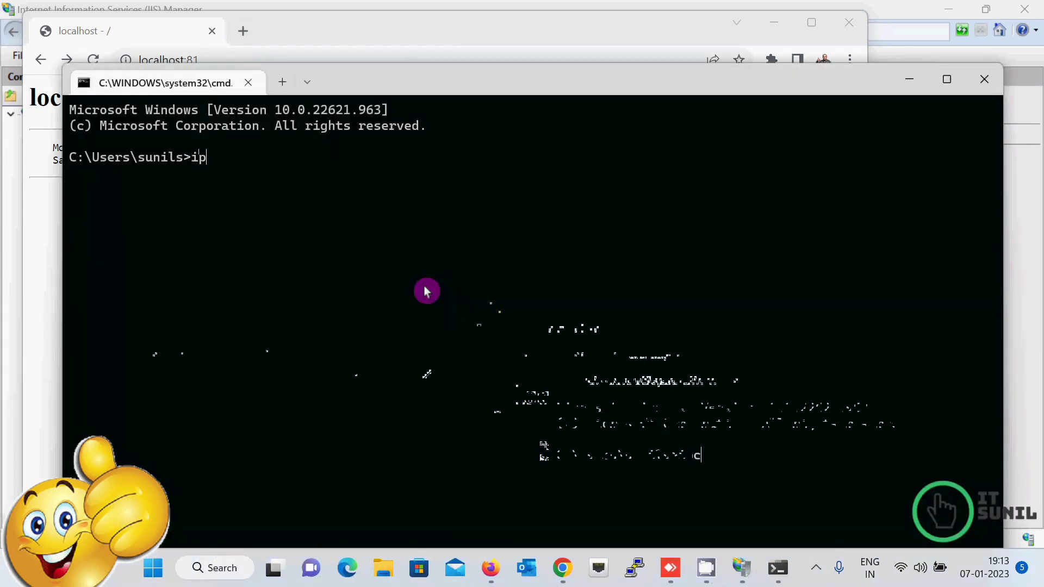
{"action": "type", "text": "config"}
{"action": "key", "text": "Return"}
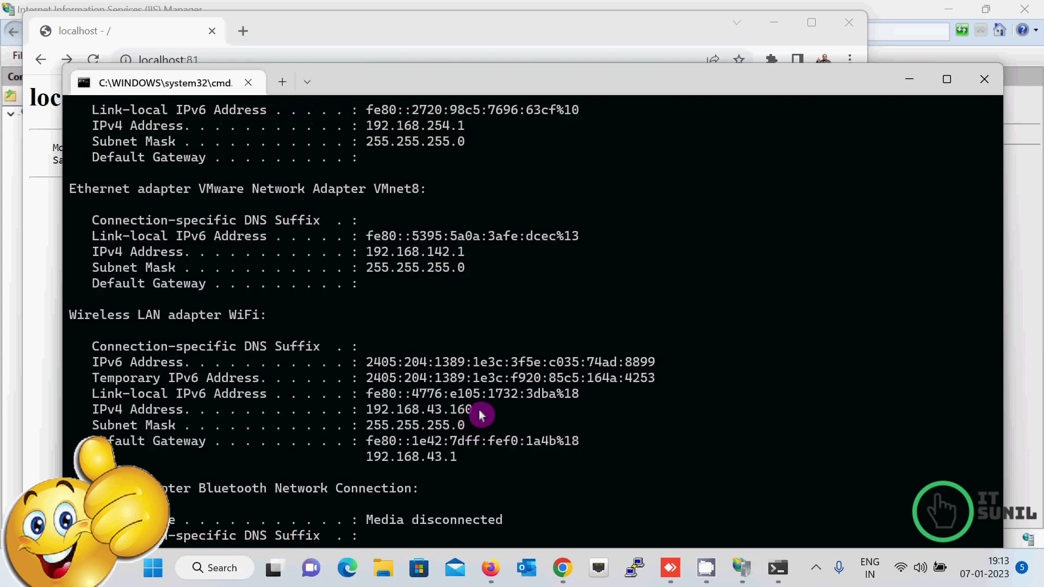
{"action": "left_click_drag", "start_coordinate": [473, 414], "coordinate": [362, 411]}
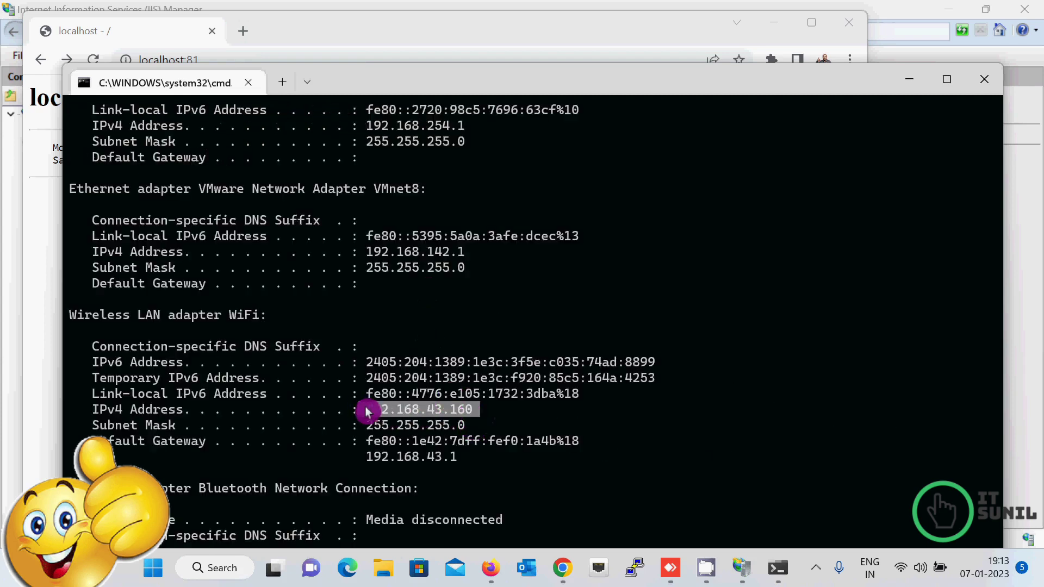
{"action": "key", "text": "ctrl+c"}
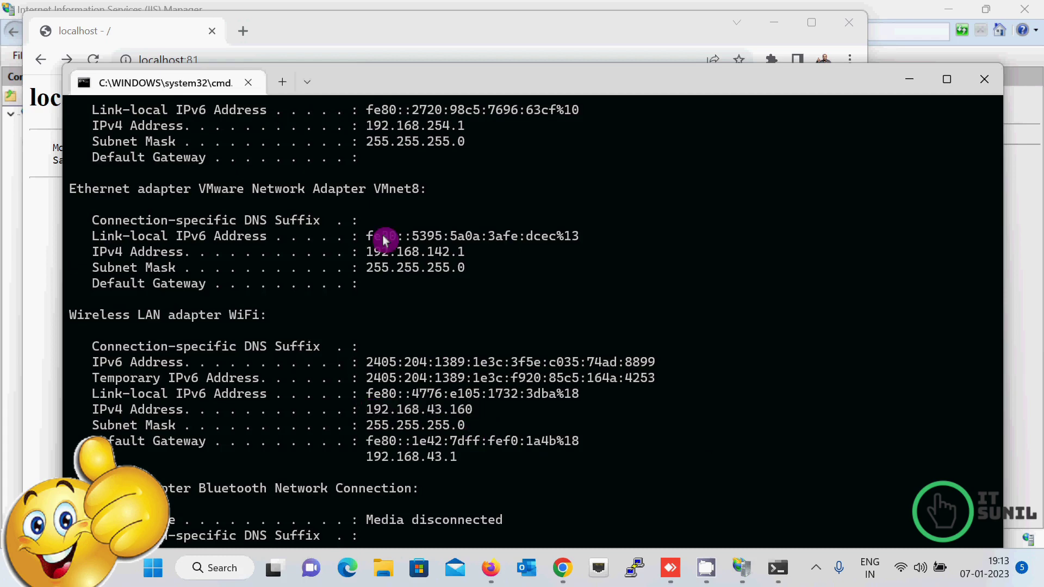
Switch back to Chrome, replace localhost with the copied IP address, load 192.168.43.160:81 and select the full address
{"action": "left_click", "coordinate": [361, 35]}
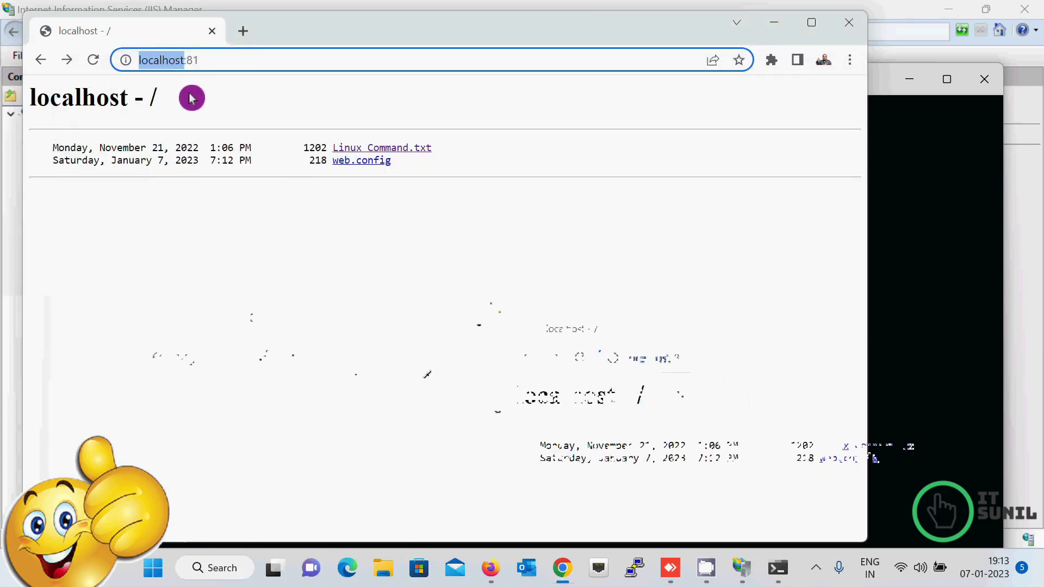
{"action": "key", "text": "ctrl+v"}
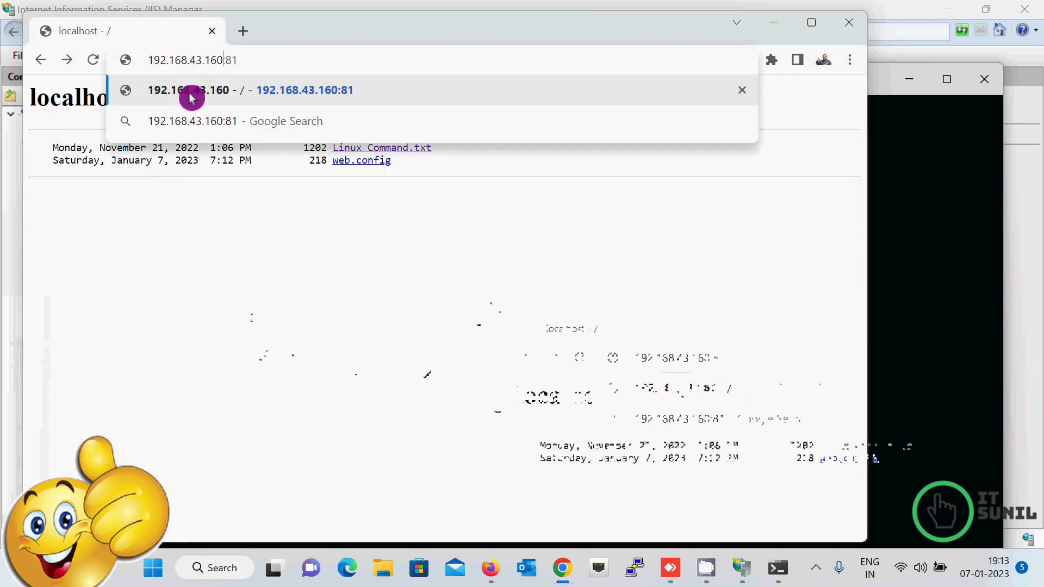
{"action": "key", "text": "Return"}
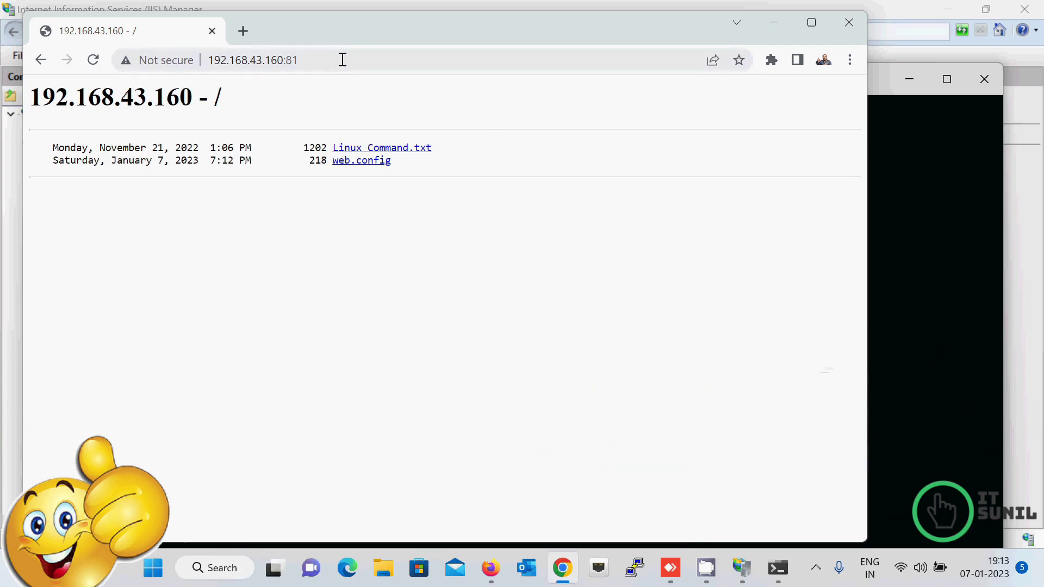
{"action": "left_click_drag", "start_coordinate": [343, 59], "coordinate": [212, 61]}
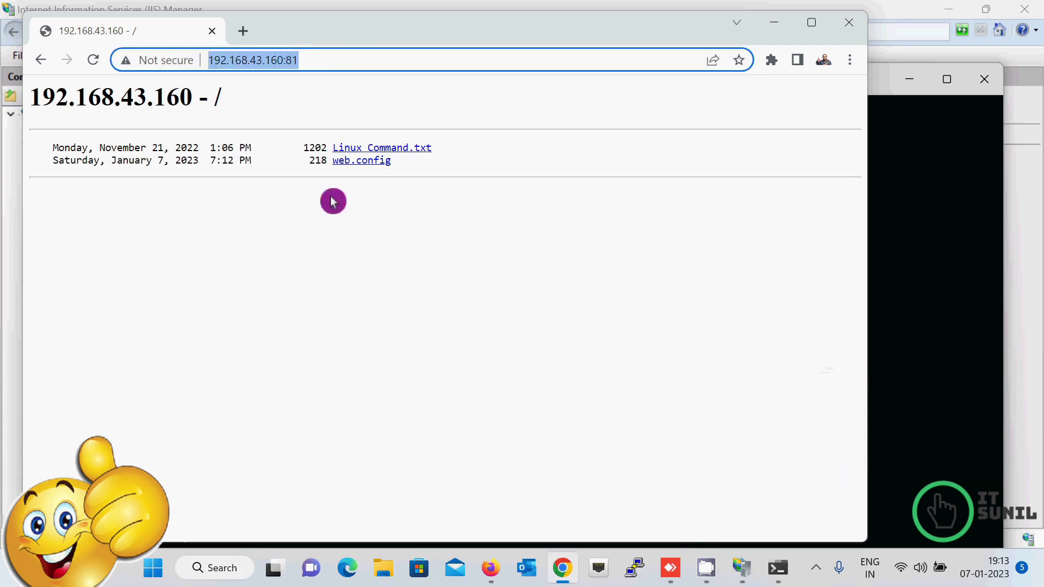